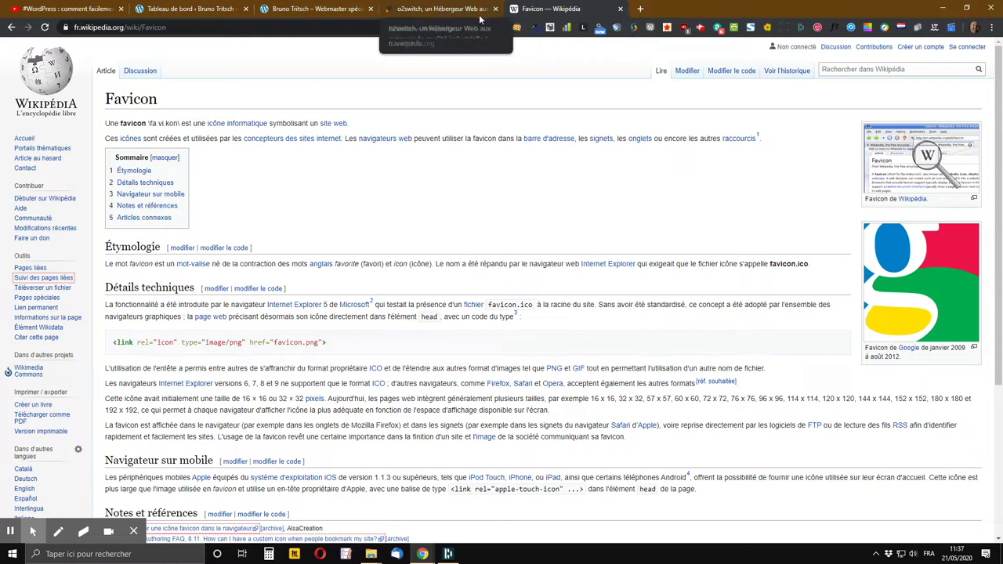
View the o2switch site and the WordPress site's home page to compare their tab icons.
{"action": "left_click", "coordinate": [388, 11]}
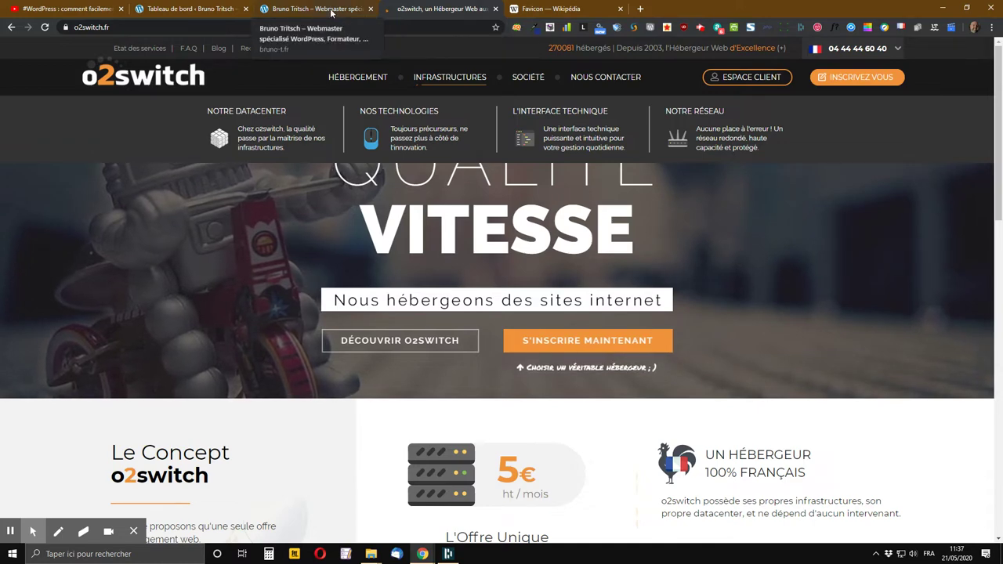
{"action": "left_click", "coordinate": [267, 14]}
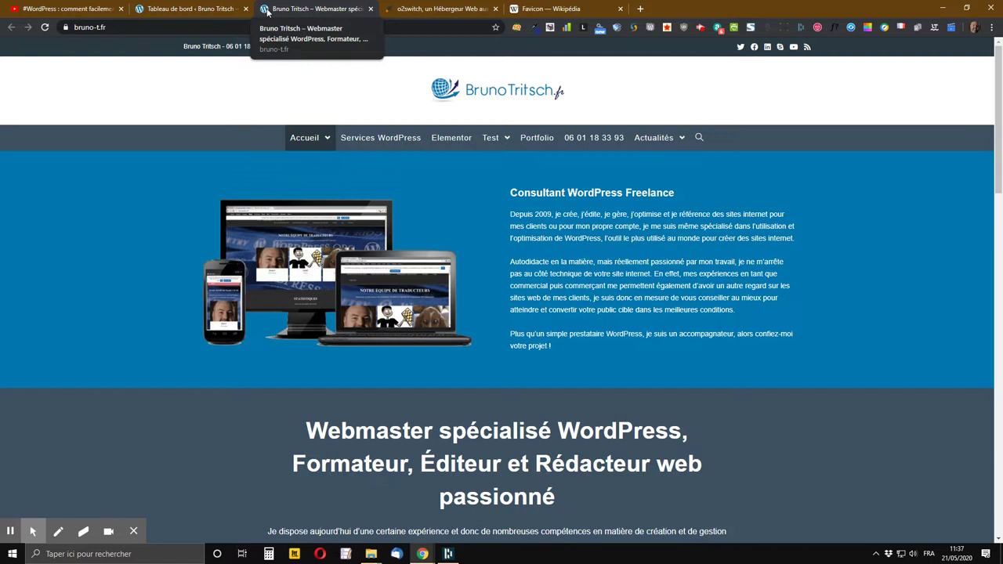
Open the site identity settings in the theme customizer from the WordPress dashboard.
{"action": "left_click", "coordinate": [177, 8]}
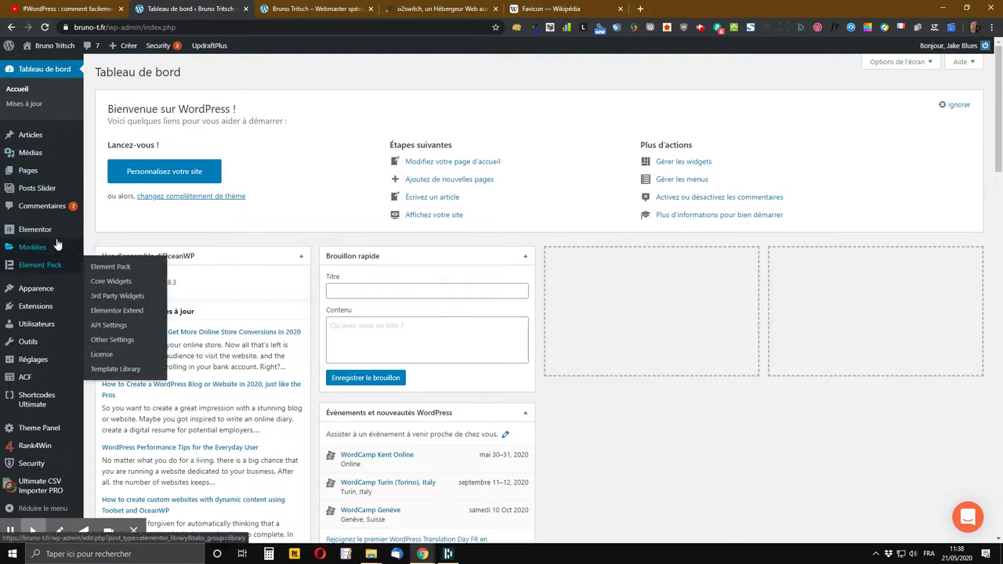
{"action": "mouse_move", "coordinate": [61, 249]}
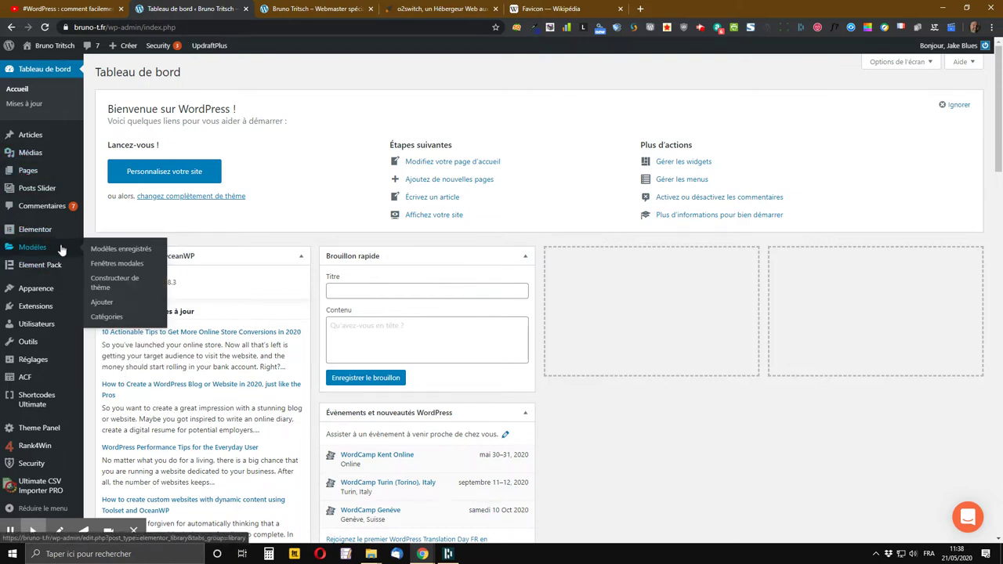
{"action": "mouse_move", "coordinate": [43, 291]}
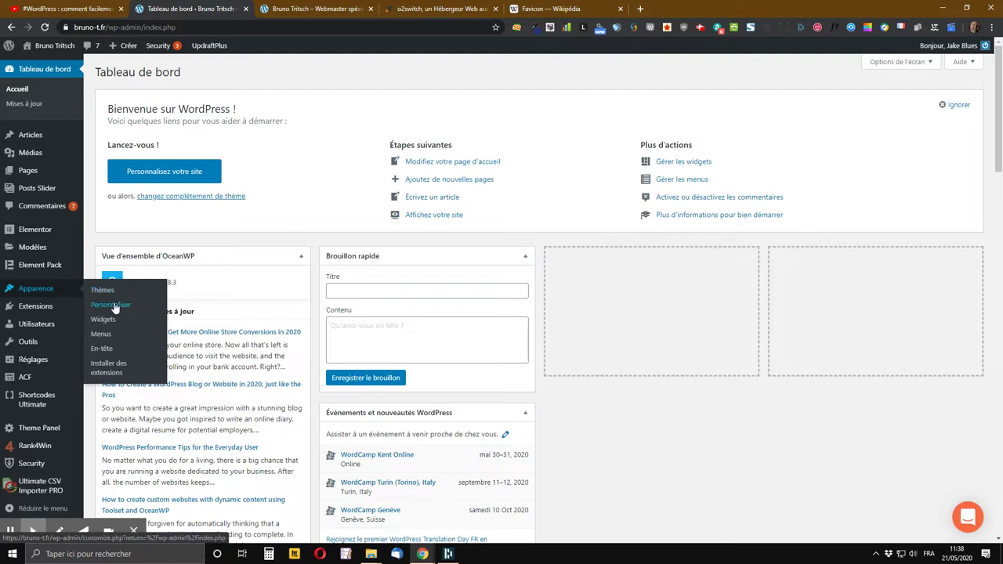
{"action": "left_click", "coordinate": [141, 292]}
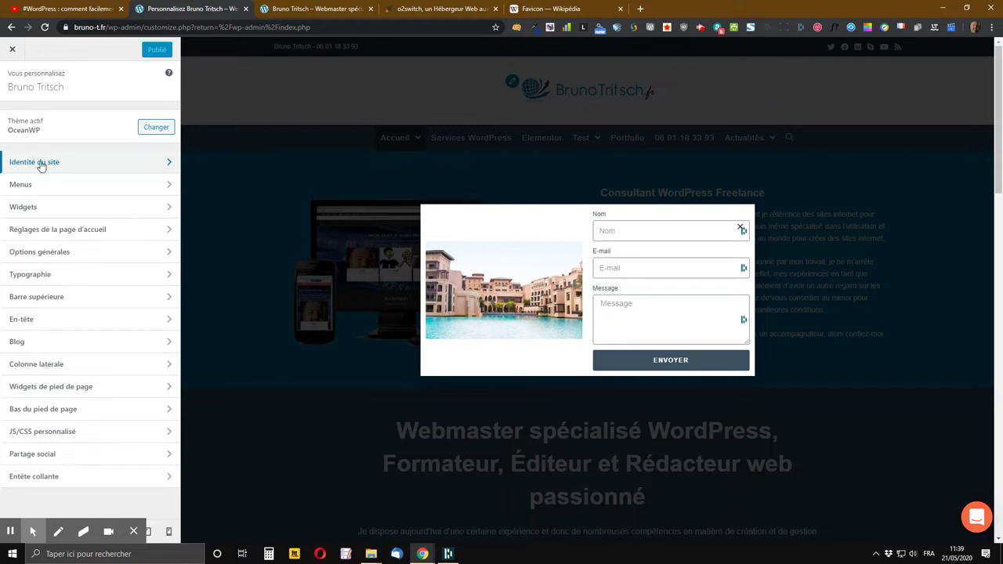
{"action": "left_click", "coordinate": [42, 167]}
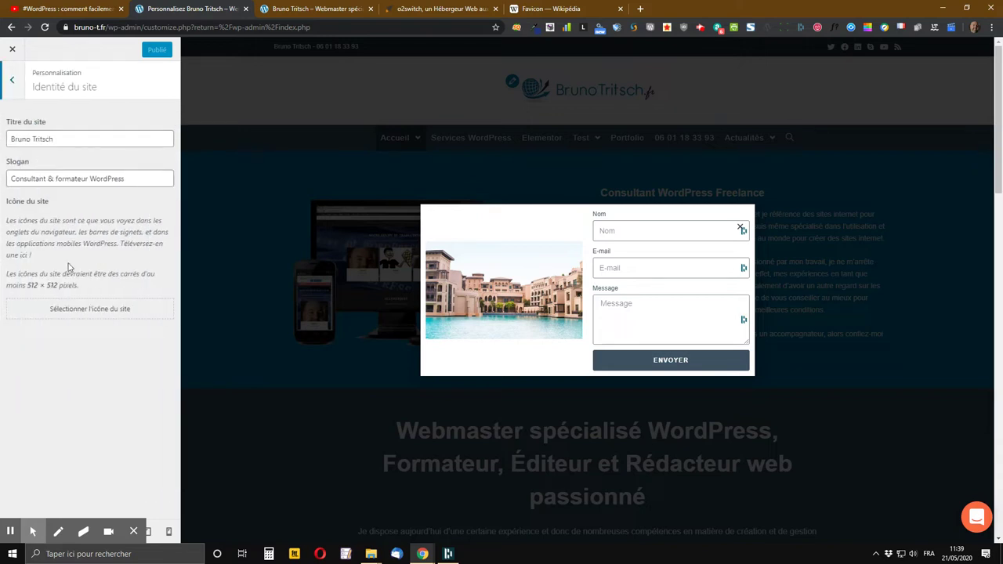
{"action": "left_click", "coordinate": [67, 141]}
Upload the Favicon WP Traduction image, set it as the site icon and publish the change.
{"action": "left_click", "coordinate": [80, 316]}
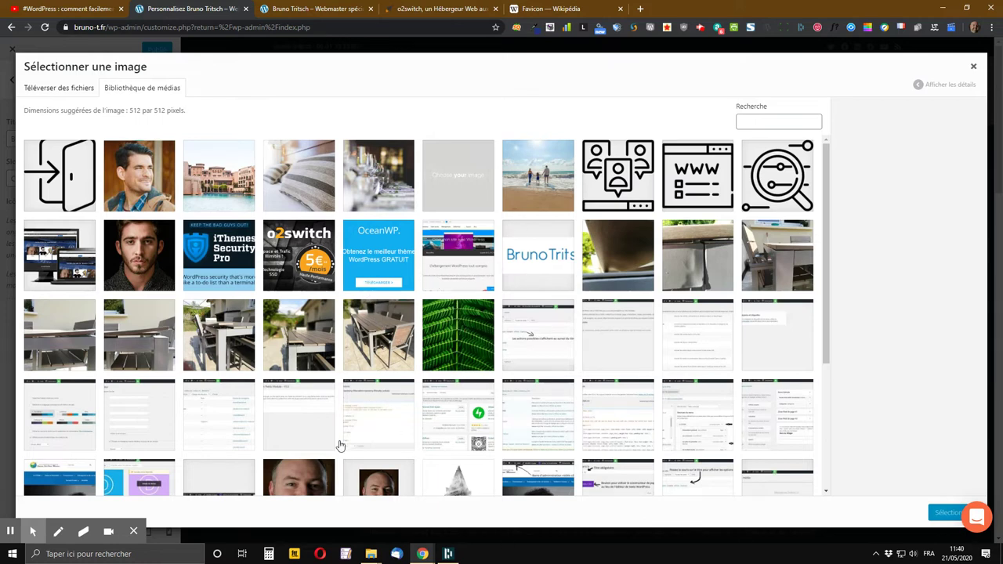
{"action": "left_click", "coordinate": [56, 176]}
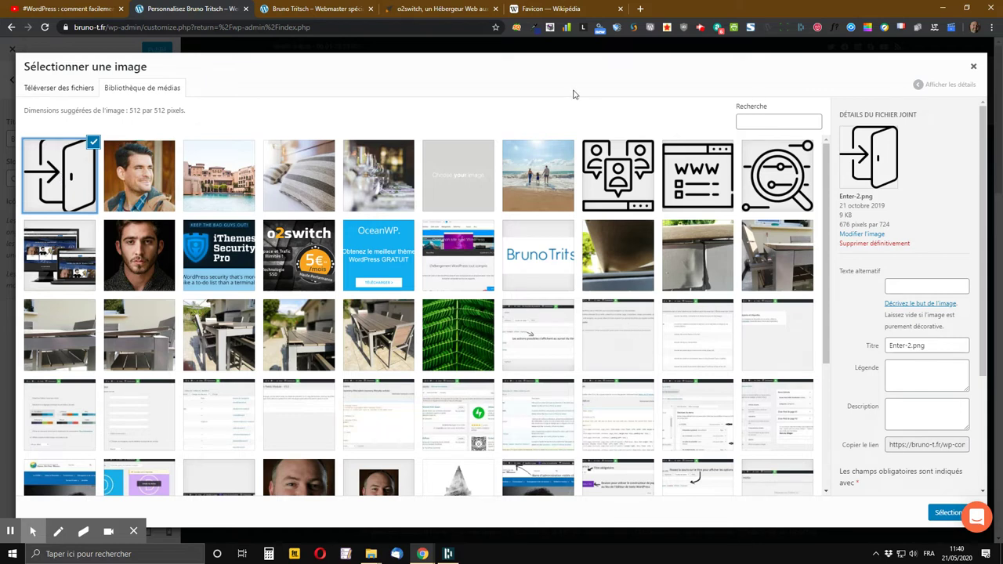
{"action": "left_click", "coordinate": [35, 90]}
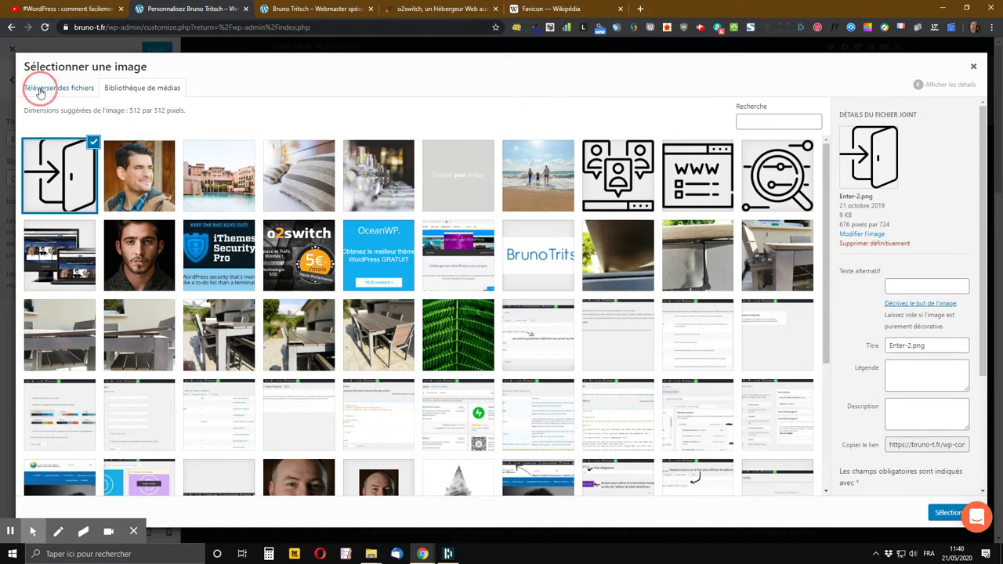
{"action": "left_click", "coordinate": [514, 276]}
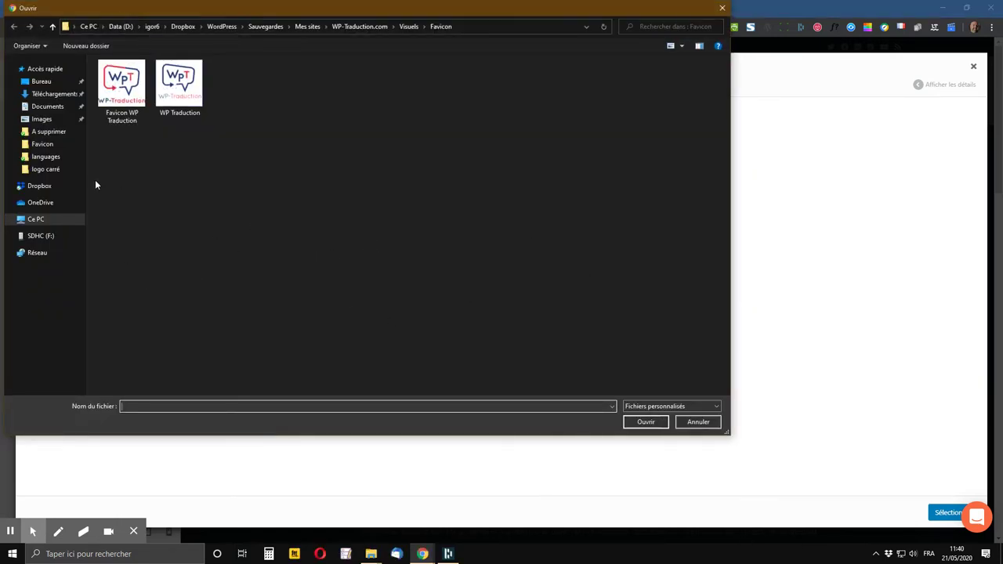
{"action": "double_click", "coordinate": [121, 82]}
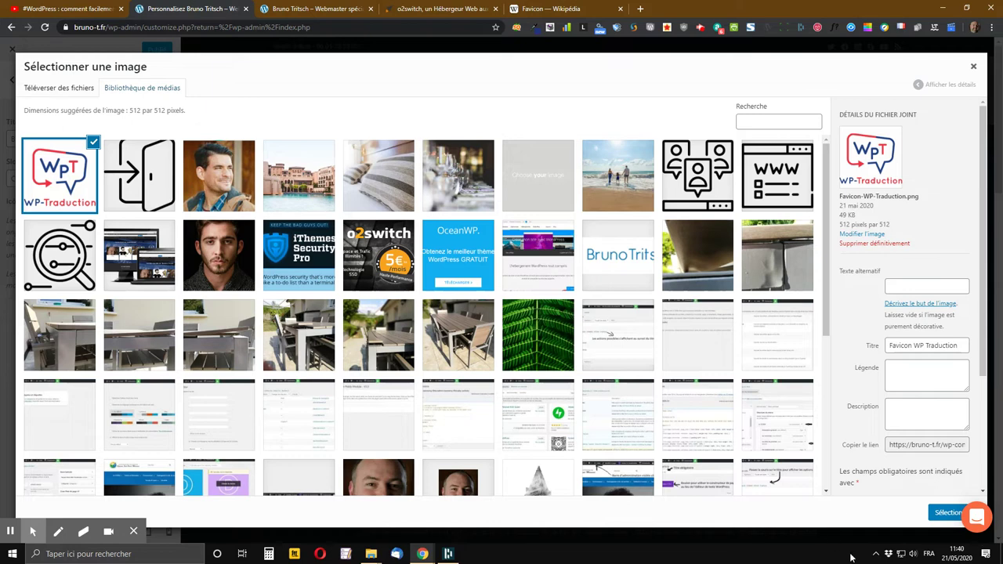
{"action": "left_click", "coordinate": [942, 513]}
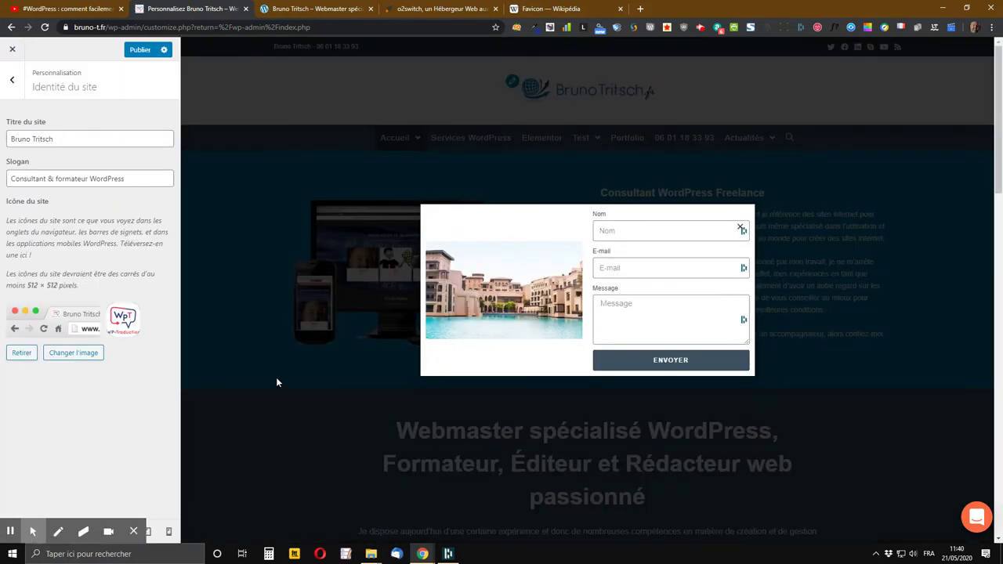
{"action": "left_click", "coordinate": [139, 49]}
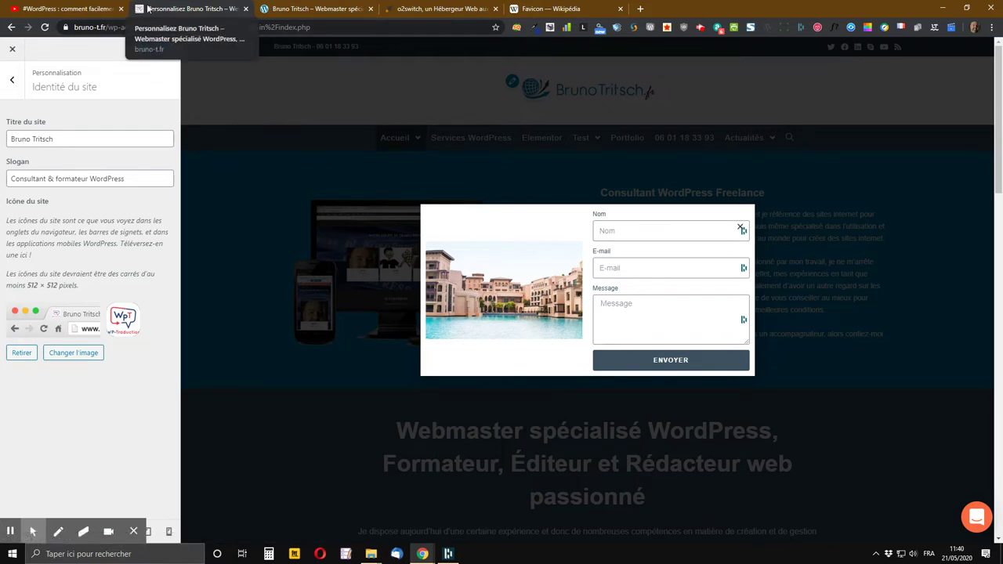
Reload the site's home page to check which icon its browser tab shows.
{"action": "left_click", "coordinate": [289, 12]}
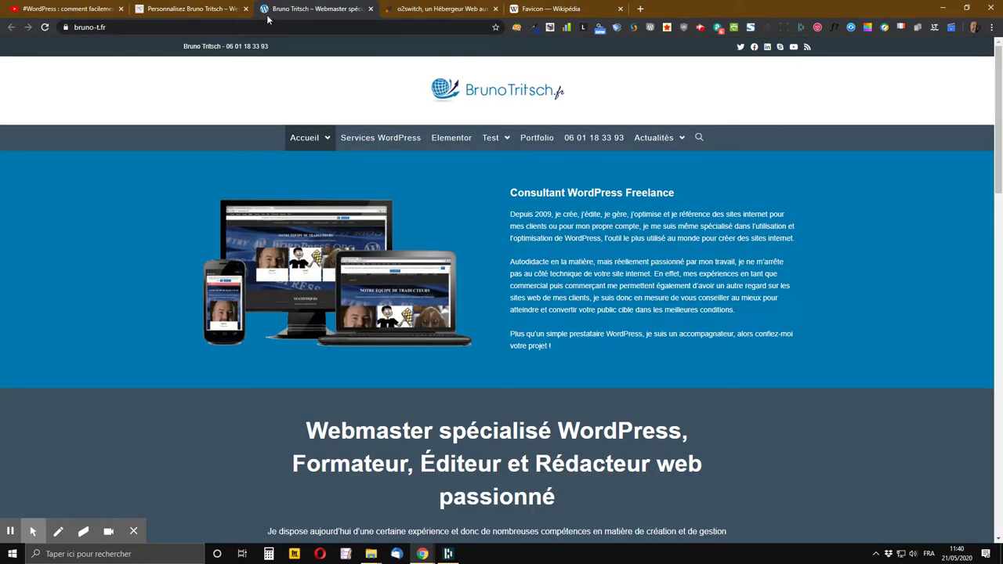
{"action": "left_click", "coordinate": [45, 28]}
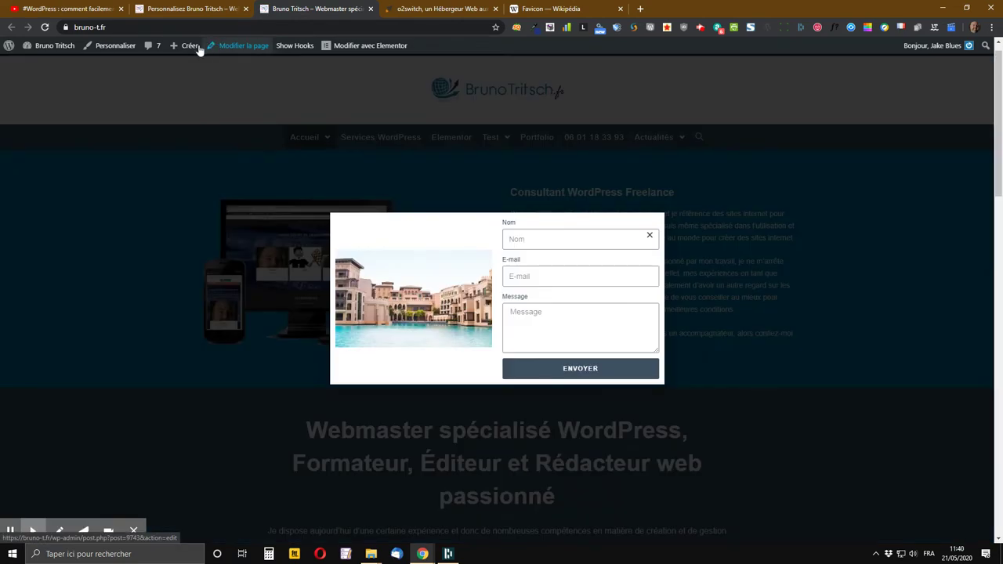
{"action": "mouse_move", "coordinate": [190, 54]}
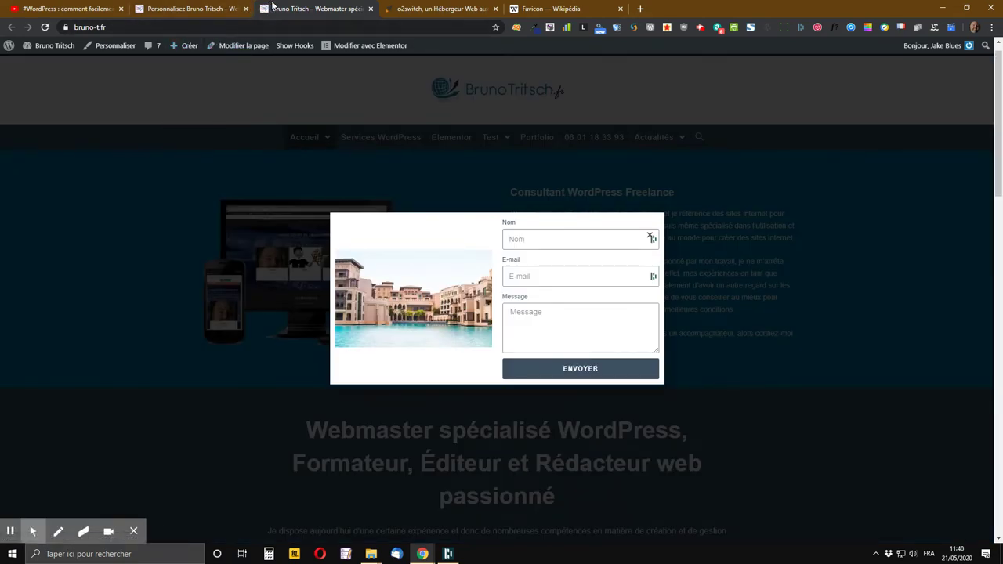
Remove the current site icon, replace it with an uncropped domain-registration.png from the media library and publish.
{"action": "left_click", "coordinate": [174, 6]}
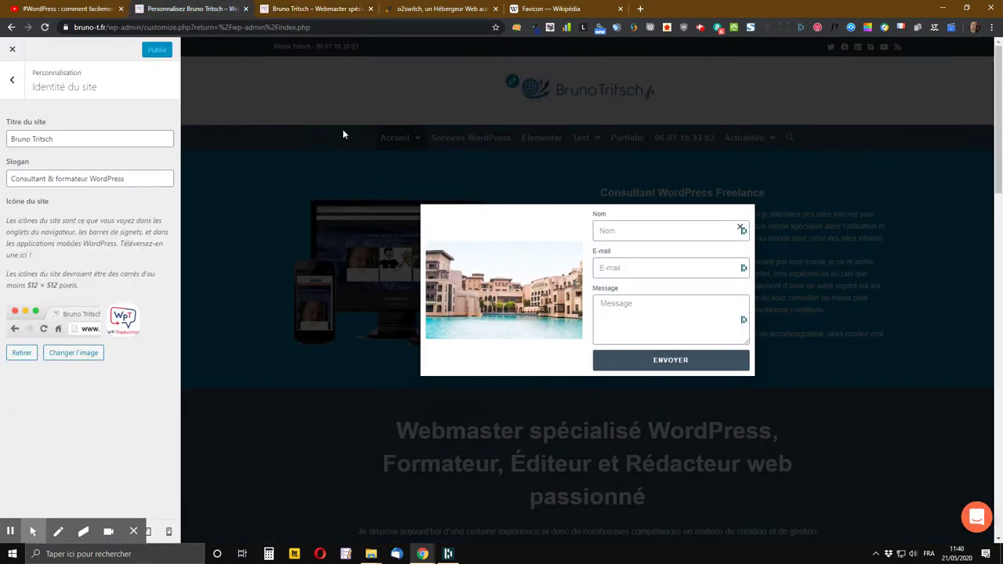
{"action": "left_click", "coordinate": [28, 354]}
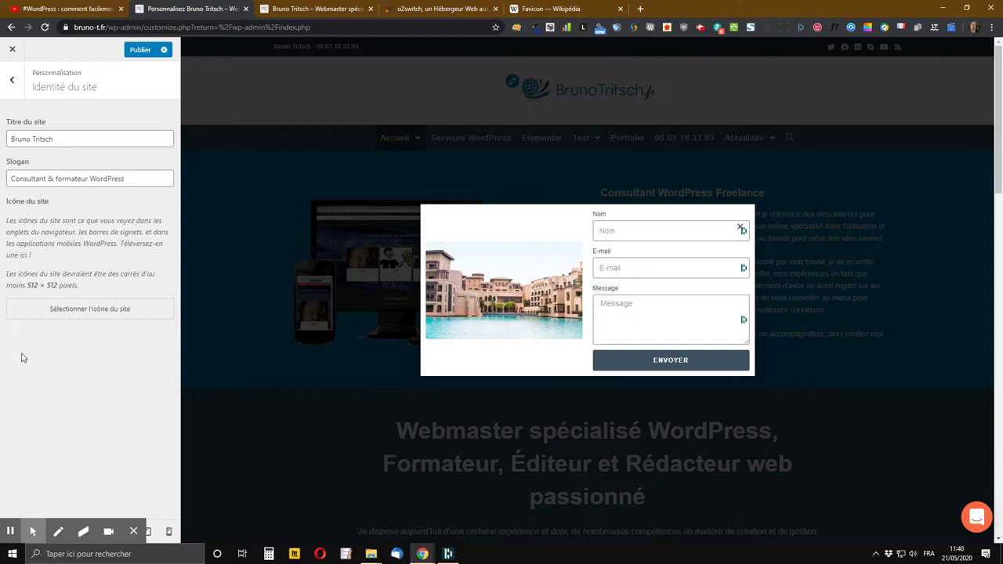
{"action": "left_click", "coordinate": [63, 309]}
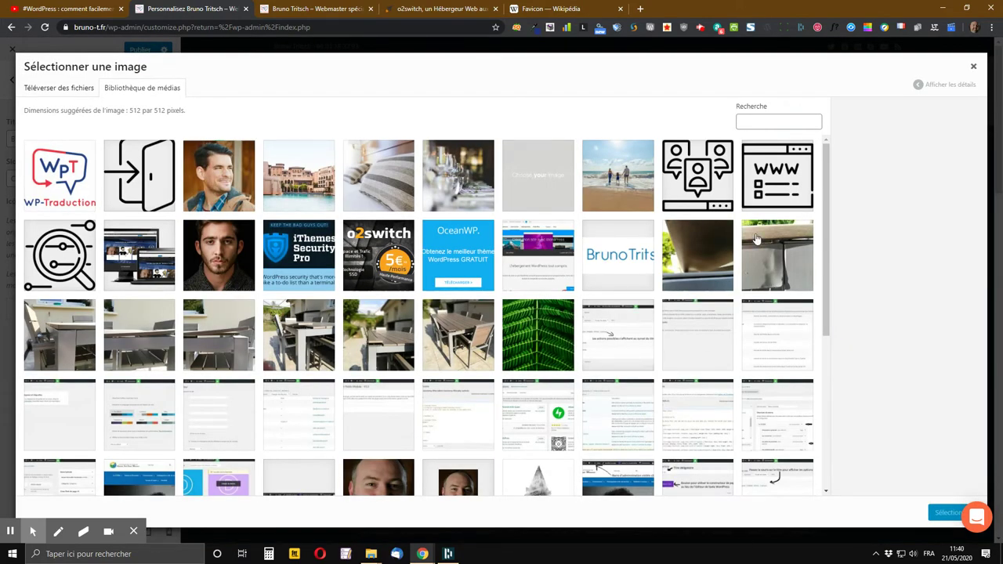
{"action": "left_click", "coordinate": [782, 178]}
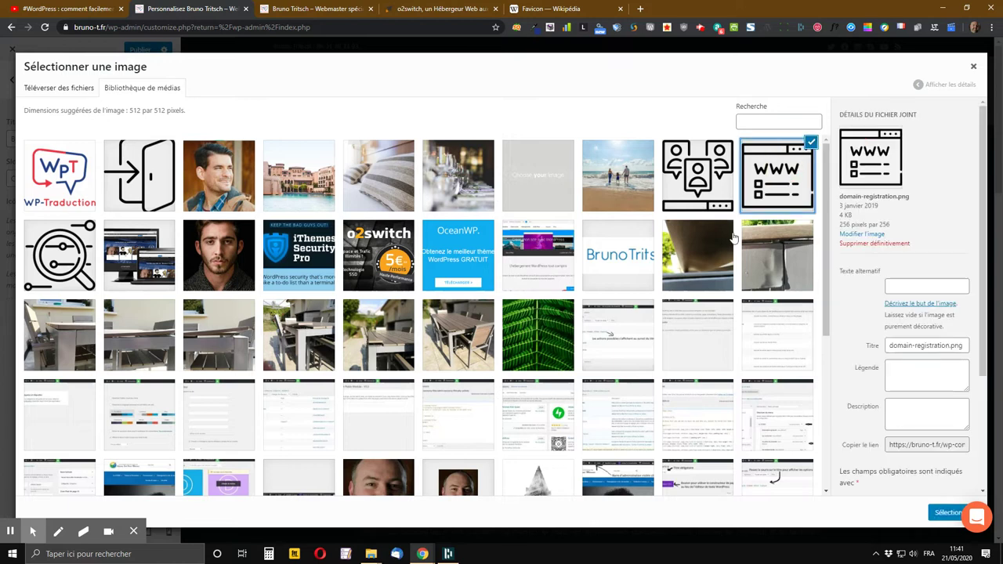
{"action": "left_click", "coordinate": [949, 513]}
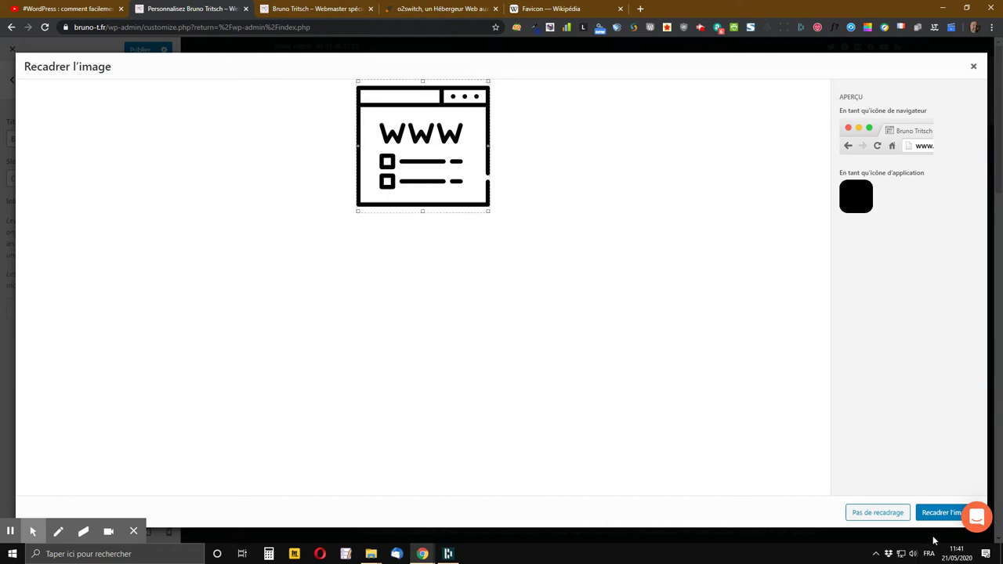
{"action": "left_click", "coordinate": [894, 514]}
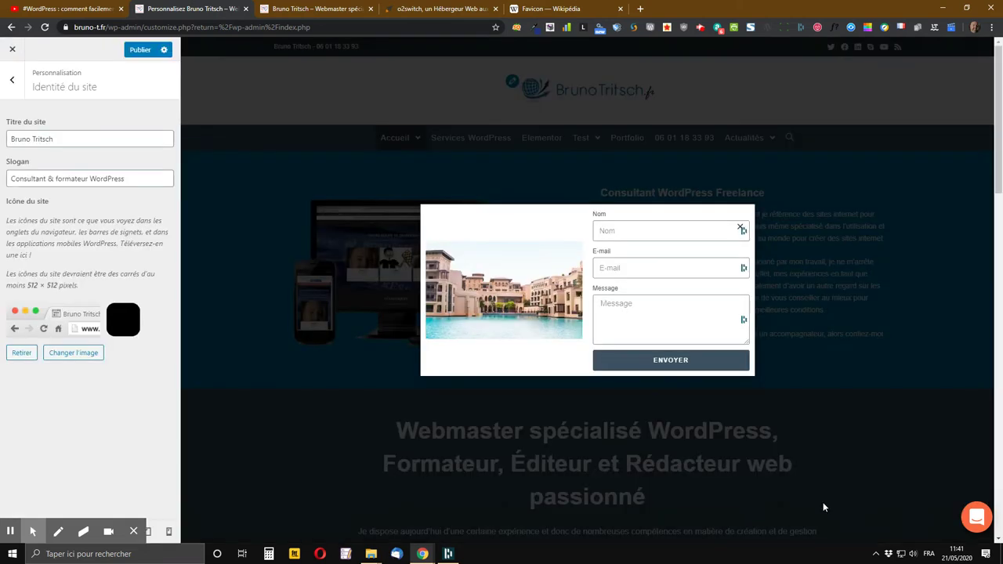
{"action": "left_click", "coordinate": [148, 52]}
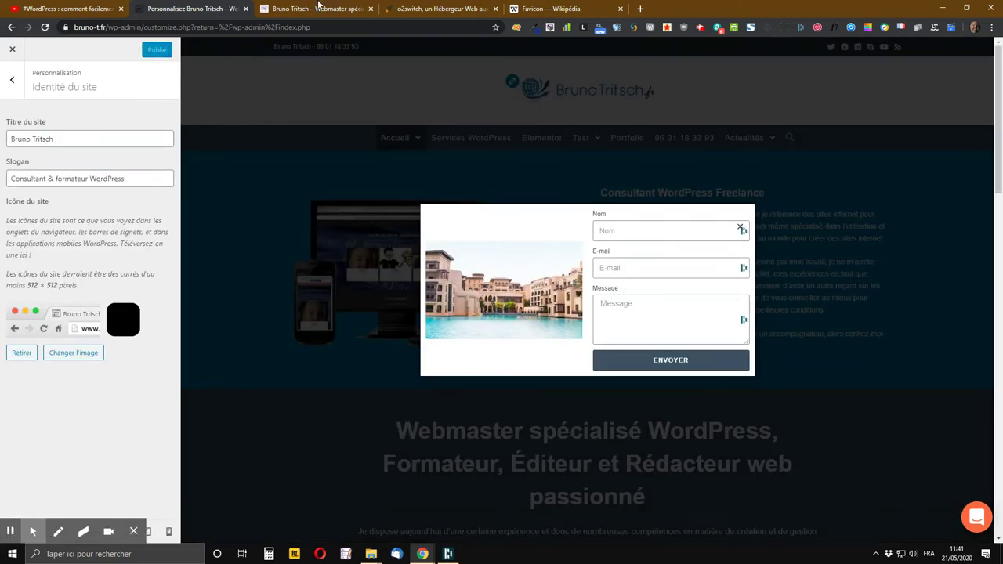
Refresh the public home page to check the domain-registration icon in its browser tab.
{"action": "left_click", "coordinate": [298, 10]}
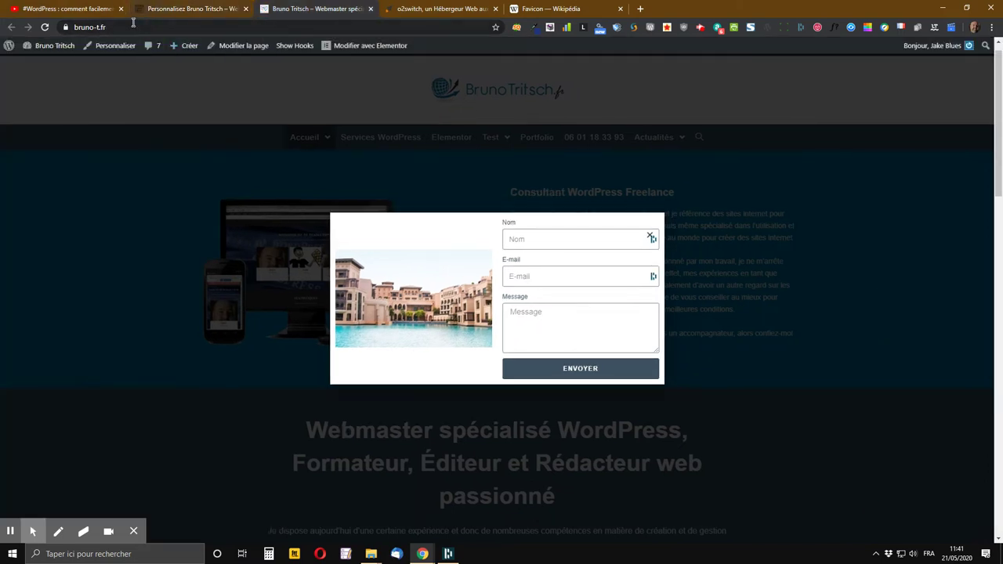
{"action": "left_click", "coordinate": [45, 27]}
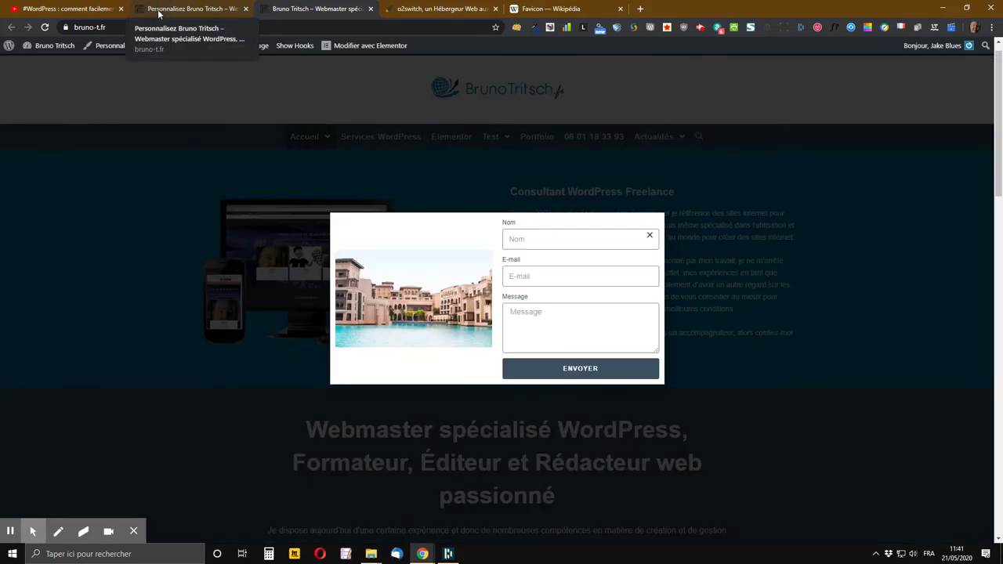
Change the site icon to analytics.png from the media library without cropping it, and publish the change.
{"action": "left_click", "coordinate": [158, 9]}
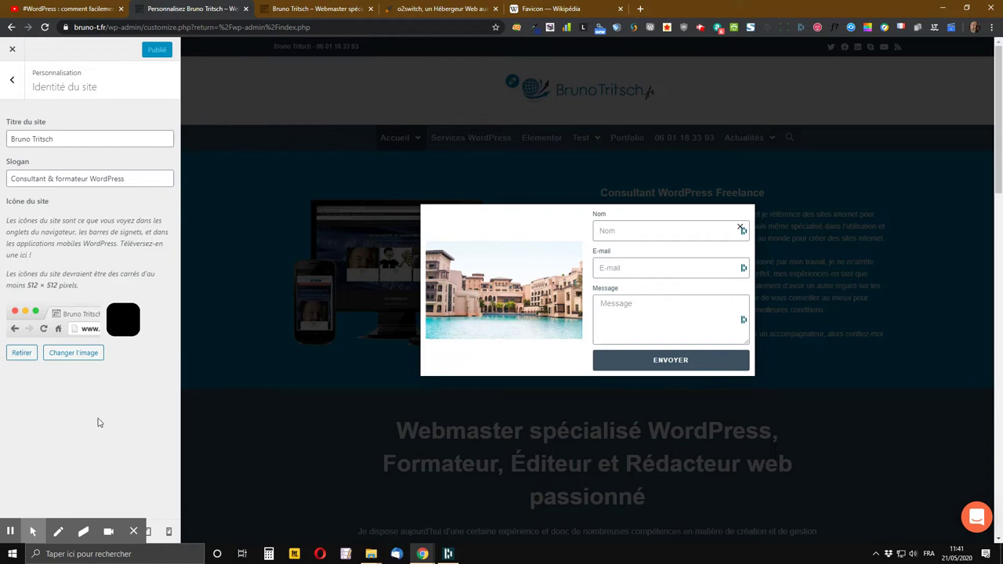
{"action": "left_click", "coordinate": [74, 359]}
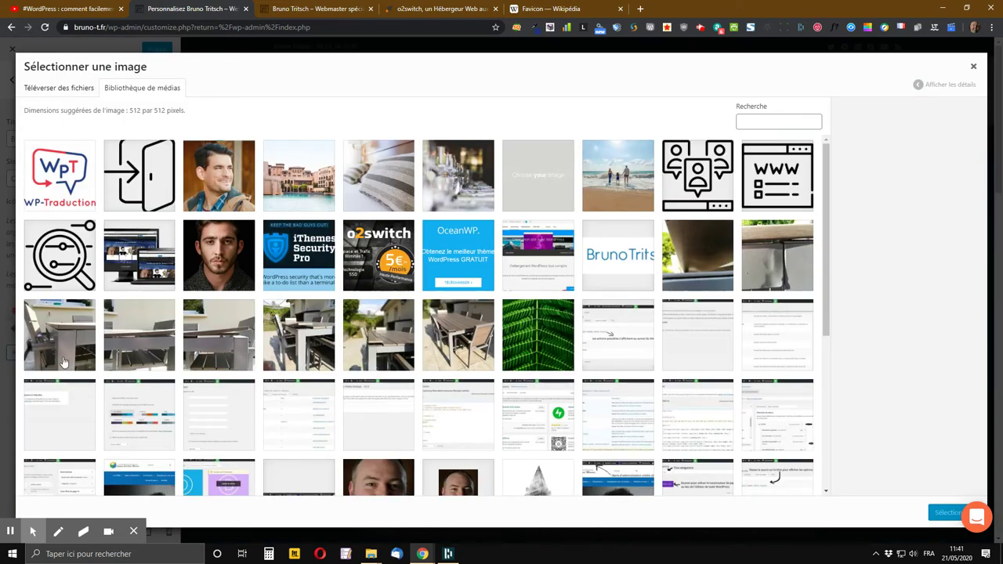
{"action": "left_click", "coordinate": [71, 256]}
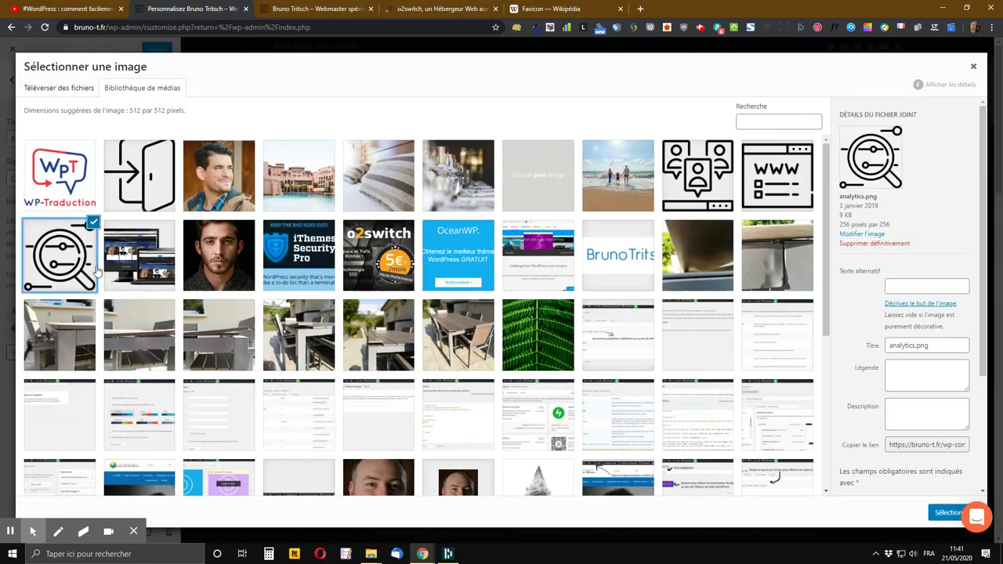
{"action": "left_click", "coordinate": [945, 513]}
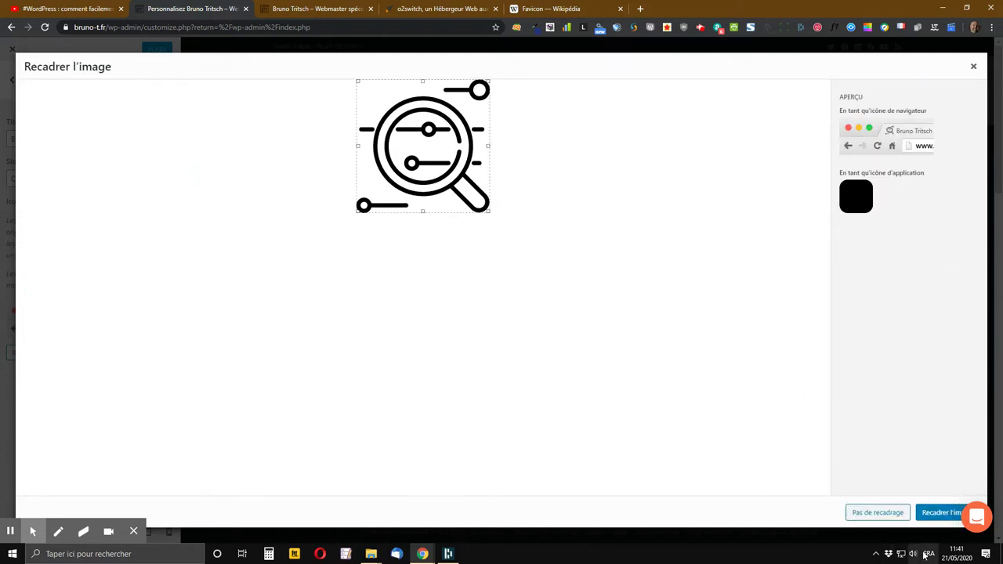
{"action": "left_click", "coordinate": [878, 513]}
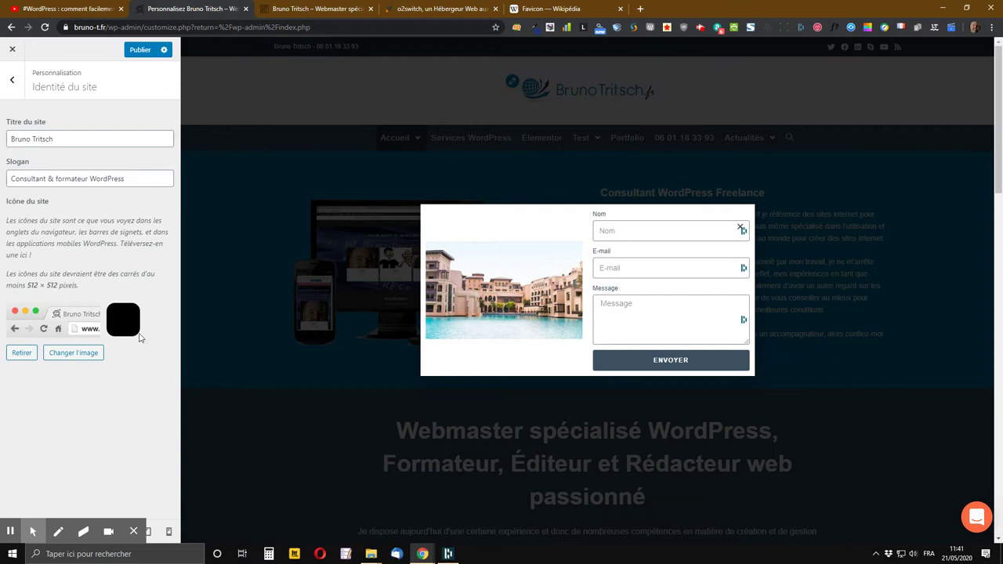
{"action": "left_click", "coordinate": [140, 50]}
Refresh the public home page to check the analytics icon in its browser tab.
{"action": "left_click", "coordinate": [278, 10]}
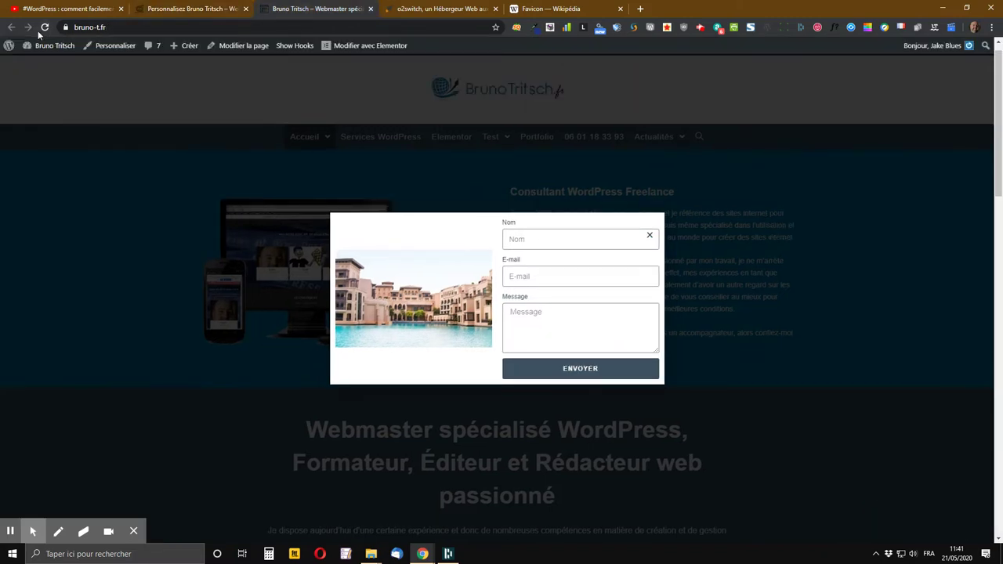
{"action": "left_click", "coordinate": [44, 28]}
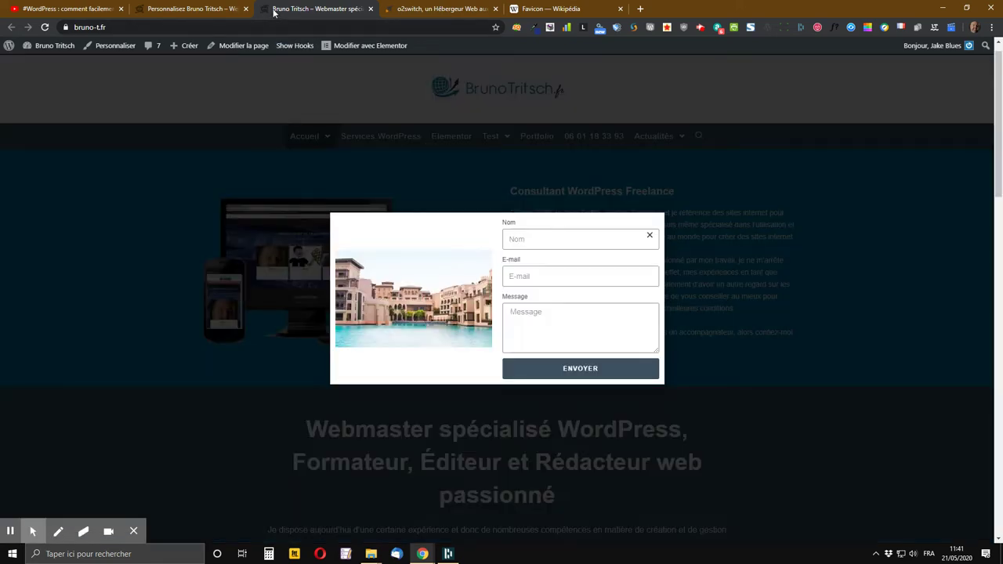
Switch to the YouTube video about converting a WordPress article into a podcast with Play.ht and like it.
{"action": "left_click", "coordinate": [70, 8]}
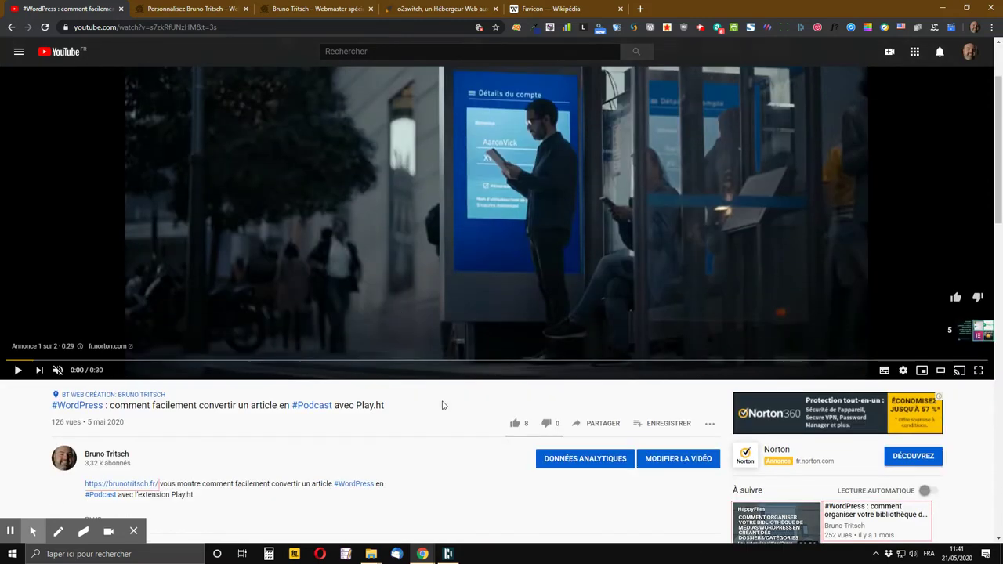
{"action": "scroll", "coordinate": [505, 413], "scroll_direction": "down", "scroll_amount": 1}
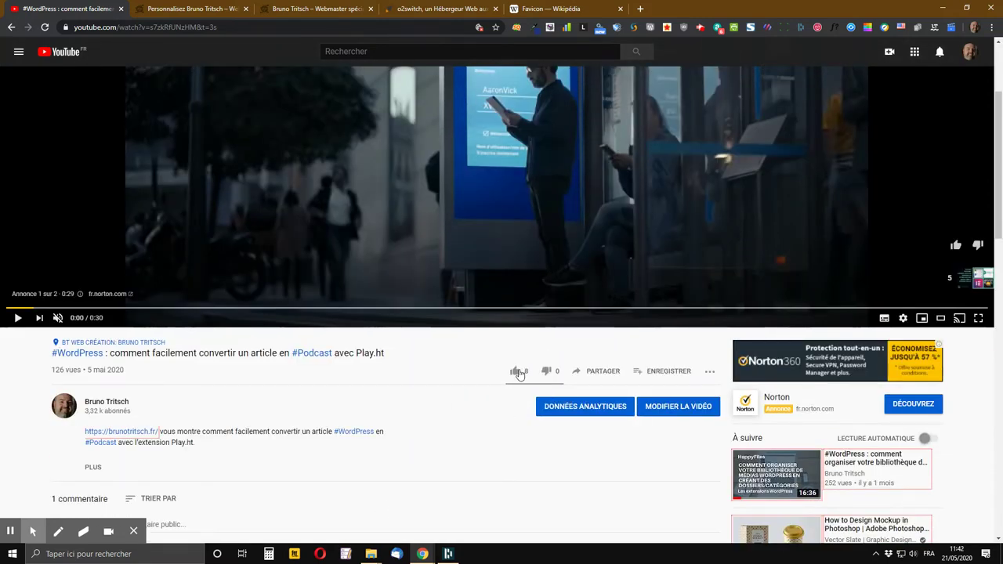
{"action": "left_click", "coordinate": [517, 373]}
Expand the video's full description and look through its recommended WordPress themes, extensions and hosting links.
{"action": "left_click", "coordinate": [94, 468]}
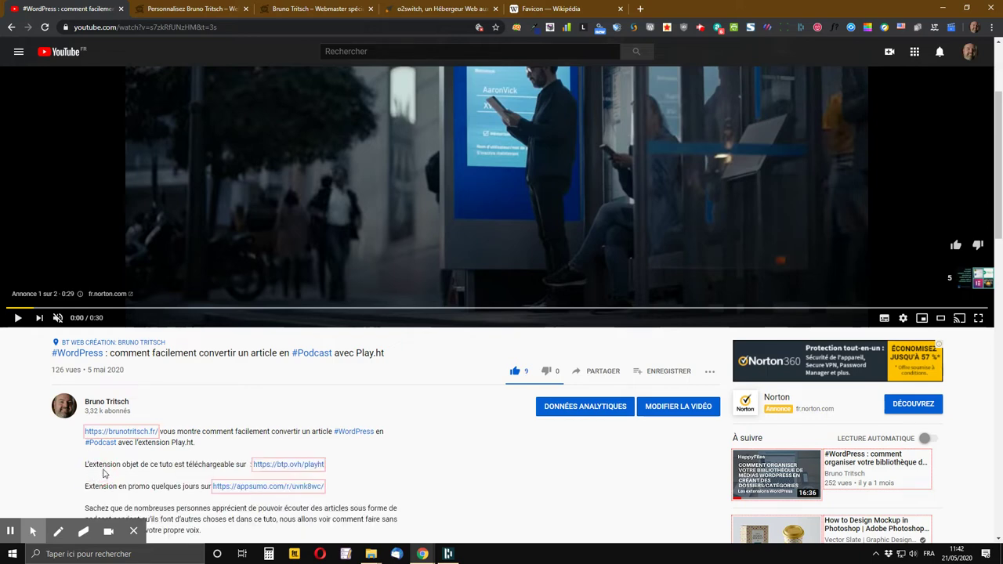
{"action": "scroll", "coordinate": [105, 475], "scroll_direction": "down", "scroll_amount": 1}
{"action": "scroll", "coordinate": [105, 473], "scroll_direction": "down", "scroll_amount": 4}
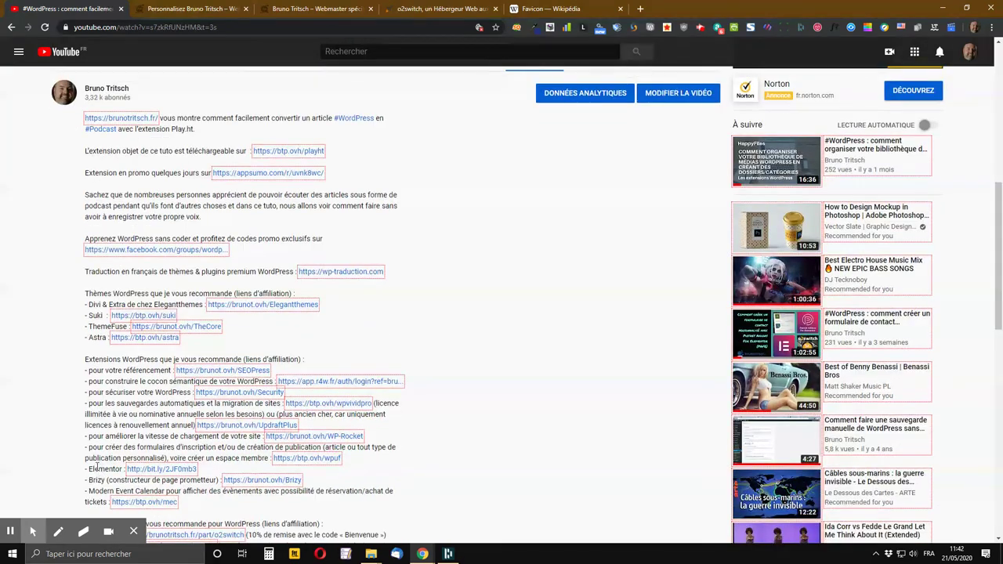
{"action": "scroll", "coordinate": [95, 464], "scroll_direction": "down", "scroll_amount": 1}
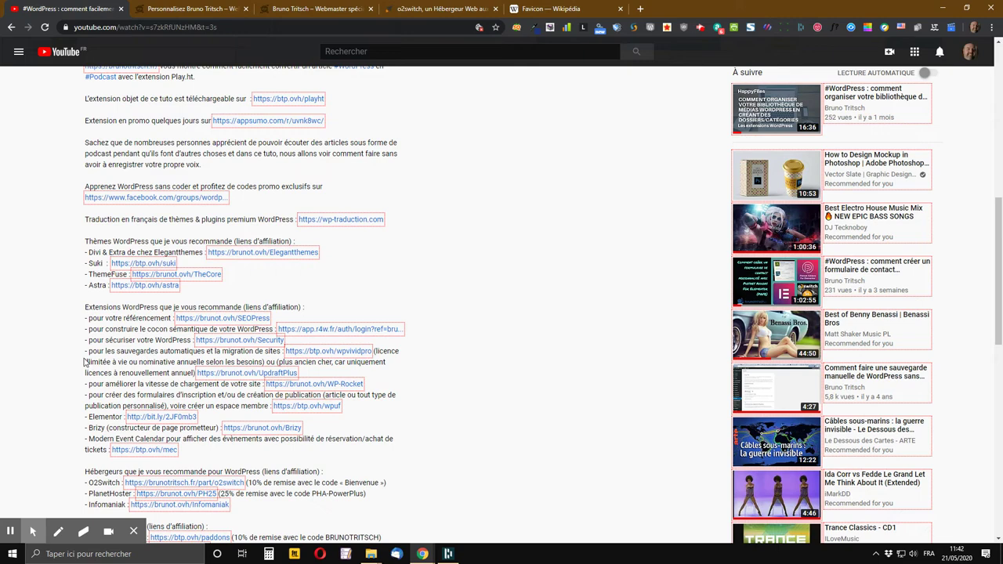
{"action": "scroll", "coordinate": [213, 282], "scroll_direction": "up", "scroll_amount": 5}
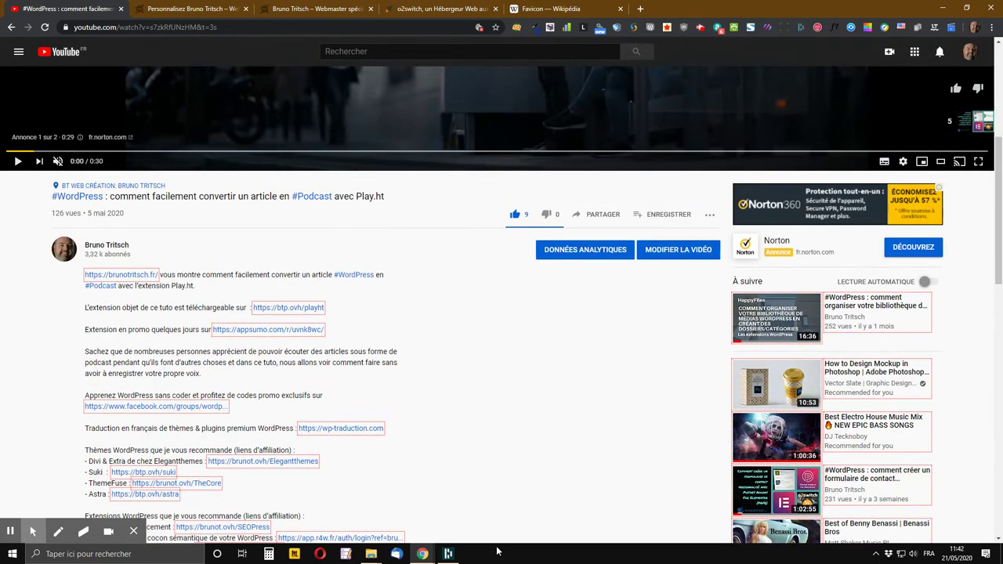
{"action": "scroll", "coordinate": [296, 416], "scroll_direction": "down", "scroll_amount": 2}
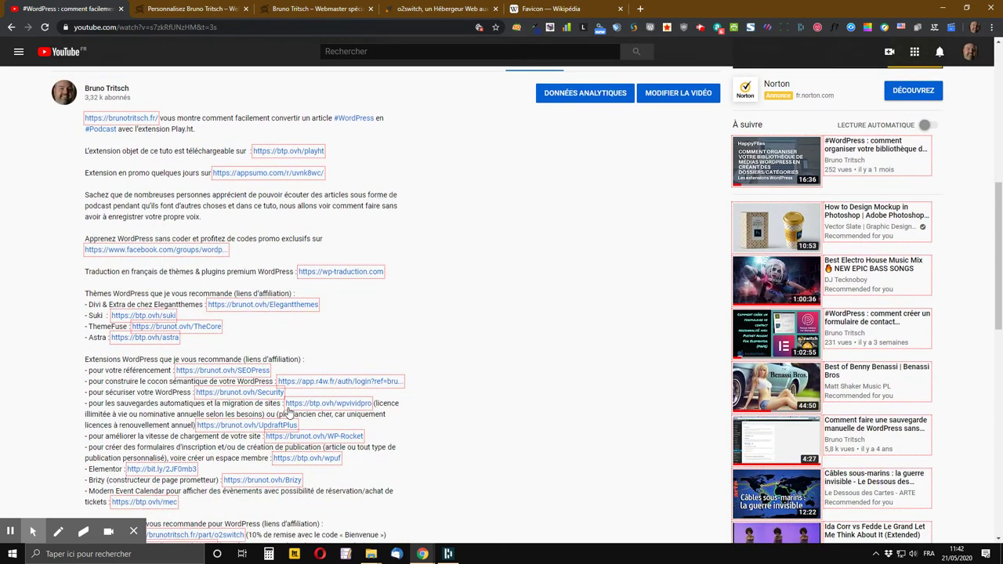